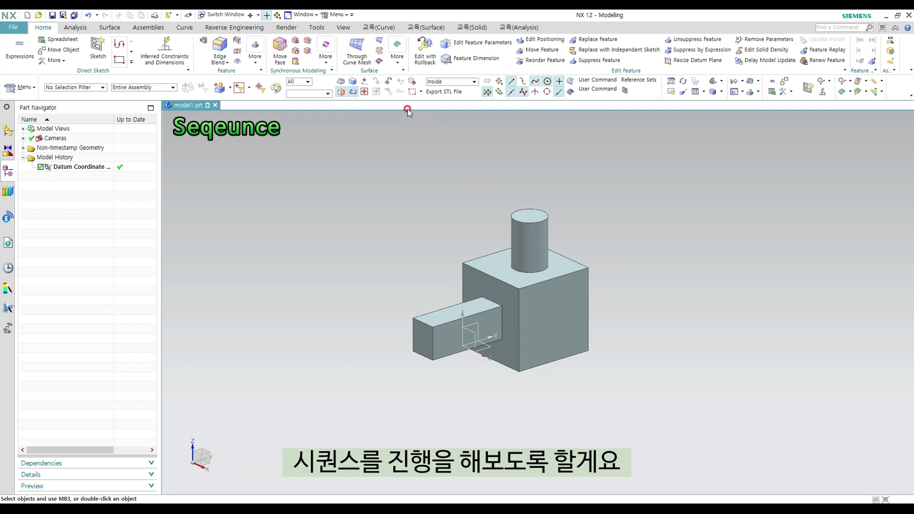
Enter the assembly Sequence task and create a new sequence
left_click(148, 27)
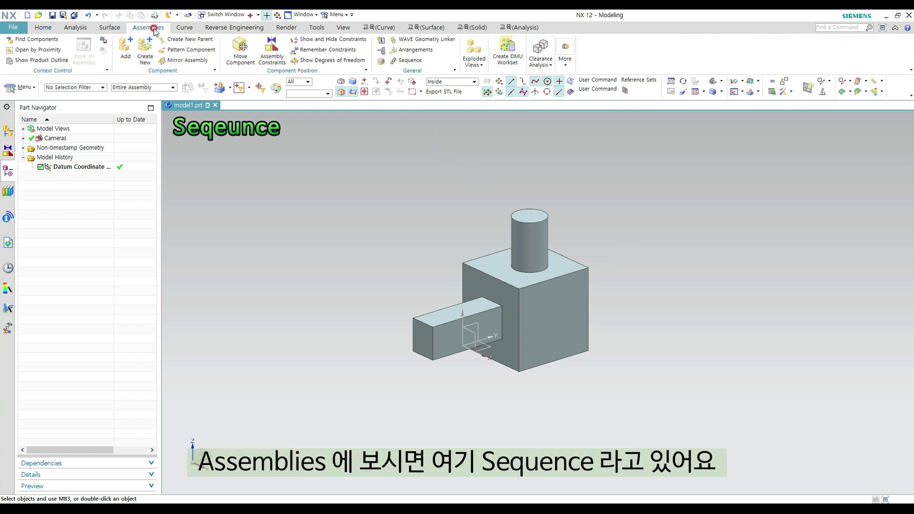
left_click(418, 62)
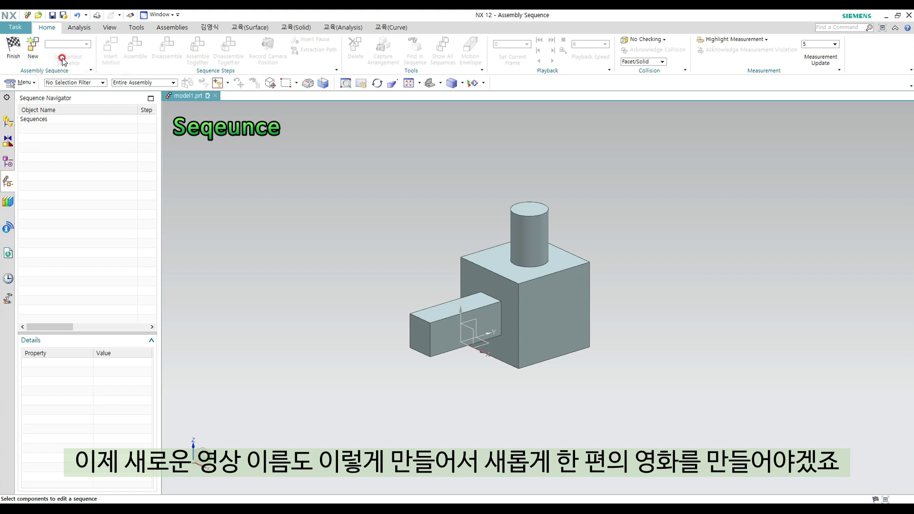
left_click(35, 48)
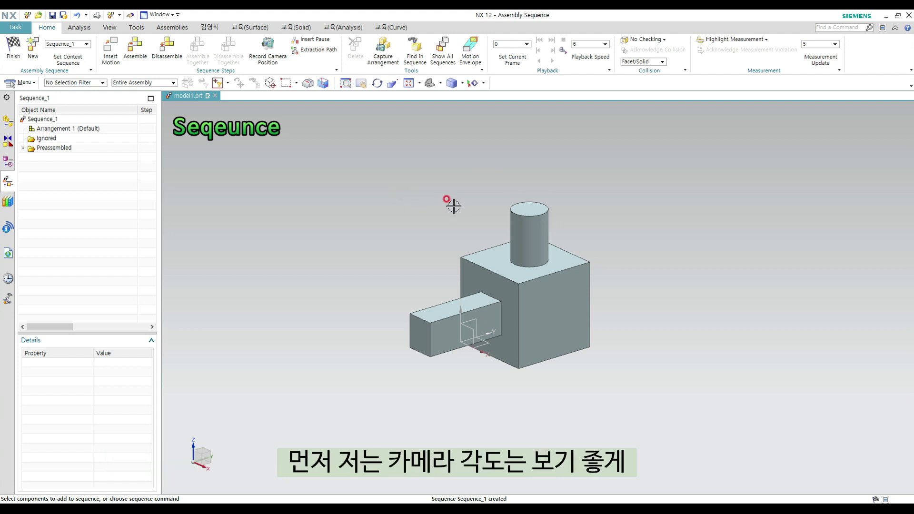
Record an opening camera position with the cube's round side hole and the protruding rectangular bar both facing the viewer
scroll(453, 206, "down", 2)
scroll(461, 206, "up", 2)
middle_click_drag(480, 241, 578, 287, "shift")
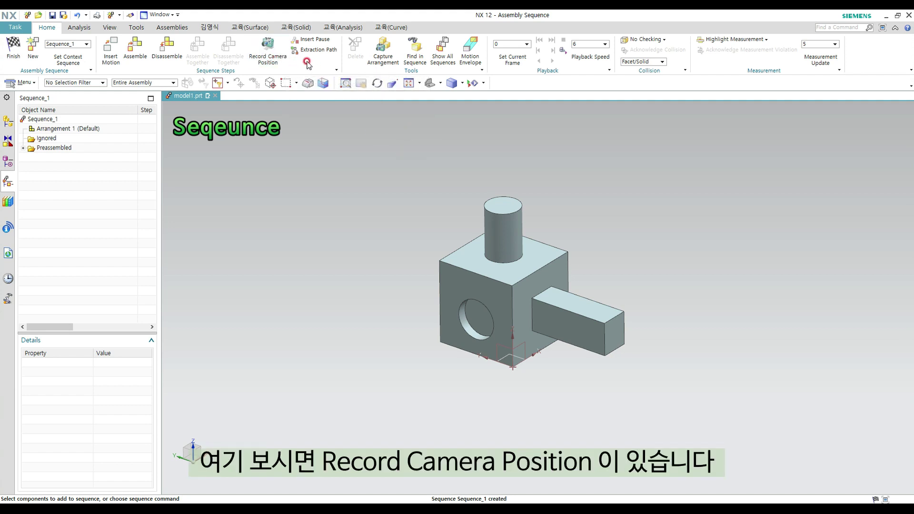
mouse_move(491, 246)
middle_mouse_down()
mouse_move(498, 212)
mouse_move(496, 245)
mouse_move(485, 230)
middle_mouse_up()
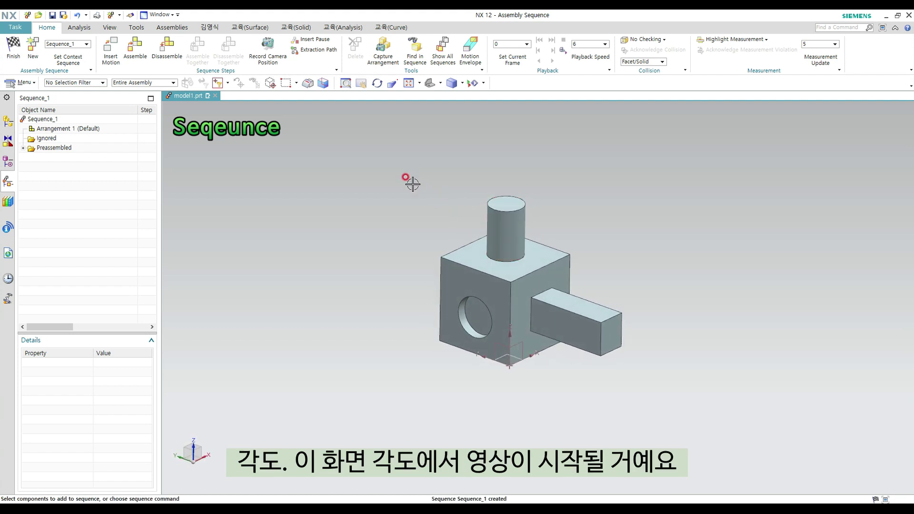
left_click(268, 45)
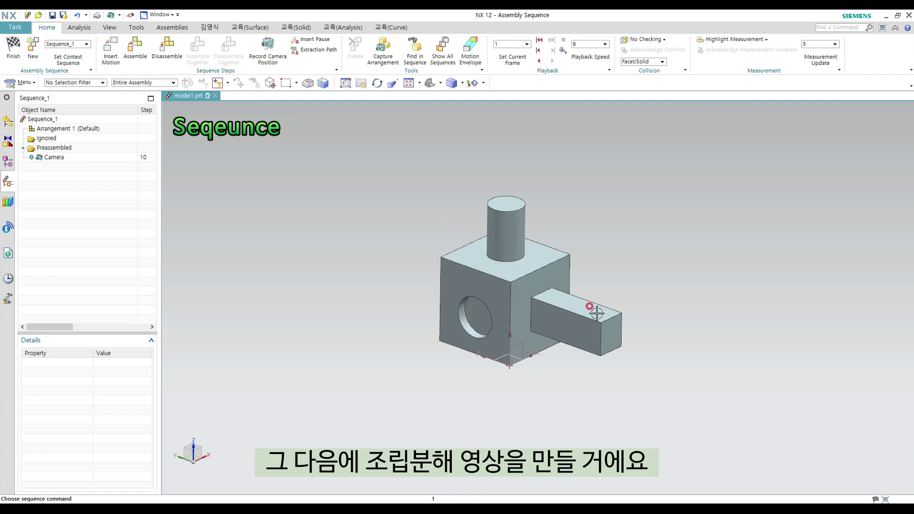
Insert a motion that pulls the cylinder straight up along Z until it is clear of the cube
left_click(107, 55)
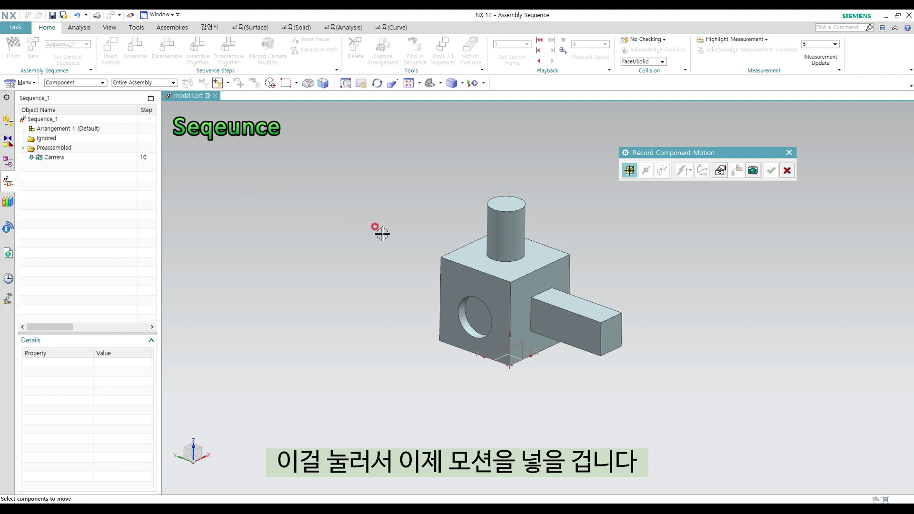
middle_click_drag(511, 222, 513, 256, "shift")
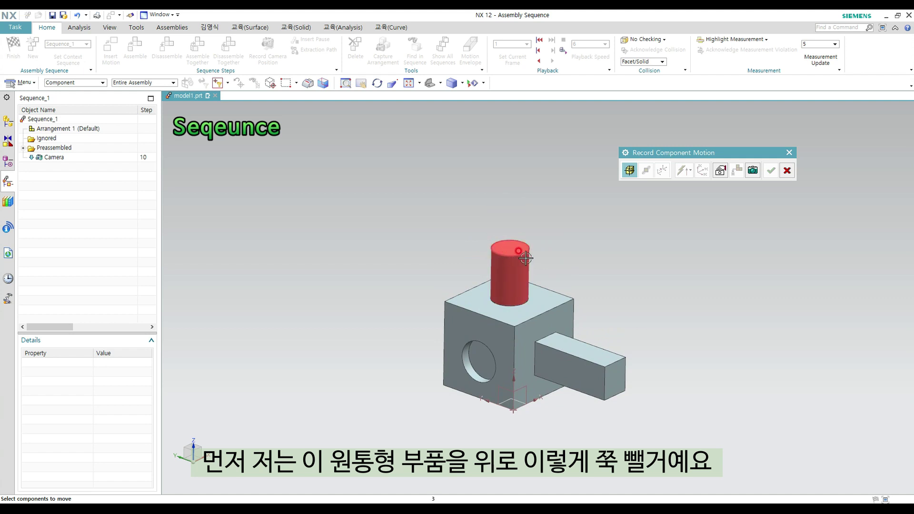
left_click(510, 258)
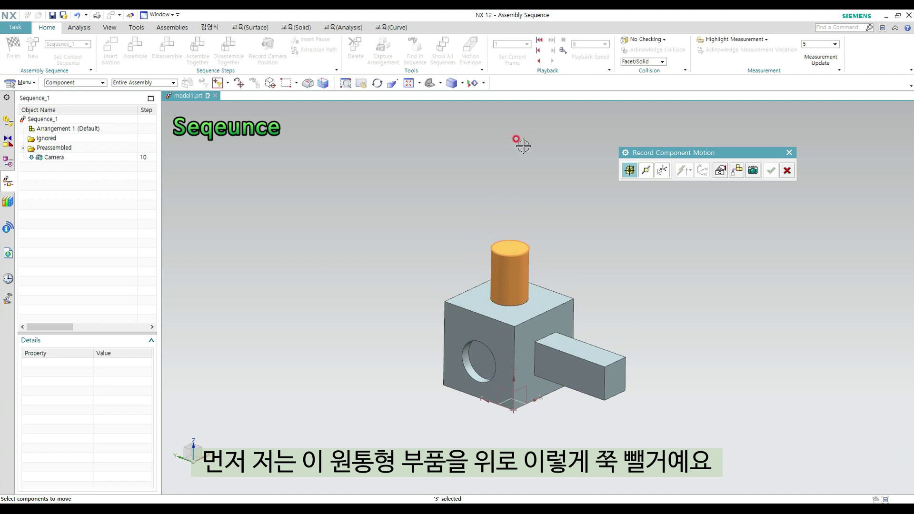
left_click(647, 173)
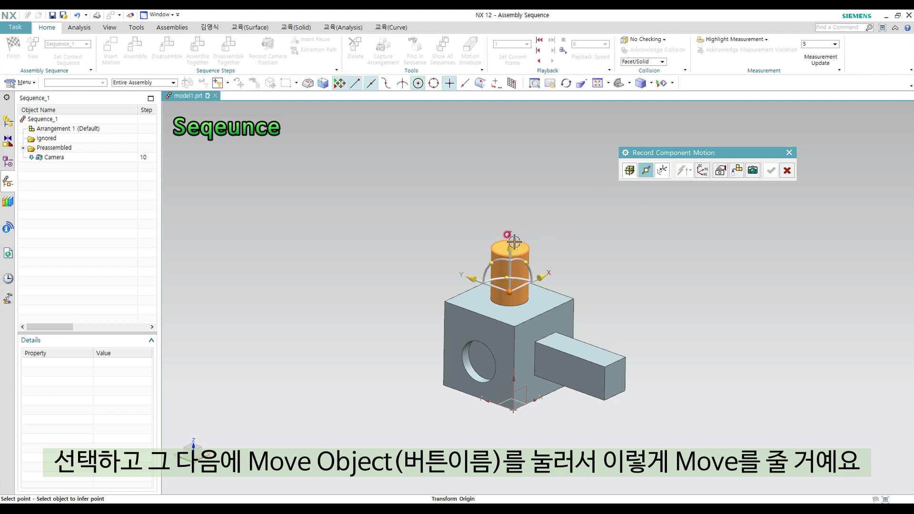
left_click_drag(514, 242, 515, 132)
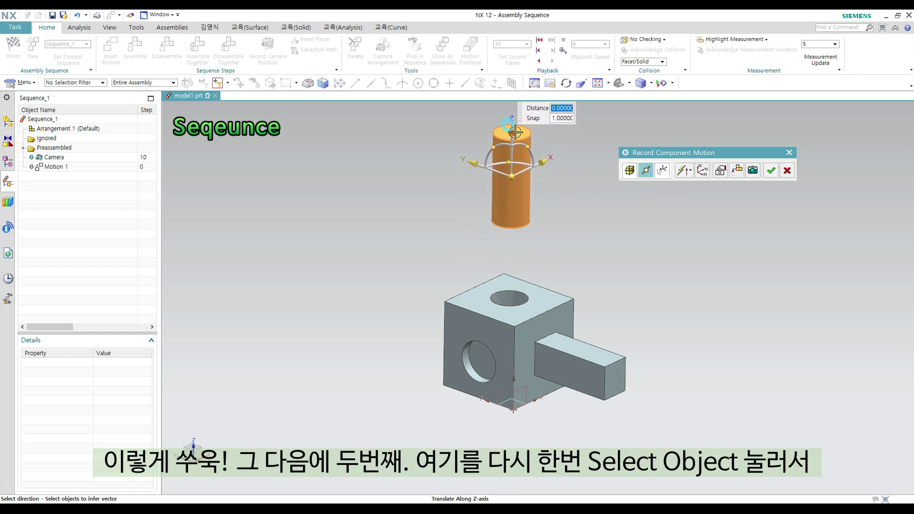
left_click(650, 178)
Record a motion for the rectangular bar that pulls it out of the cube along negative Y and shifts it along positive X
left_click(626, 172)
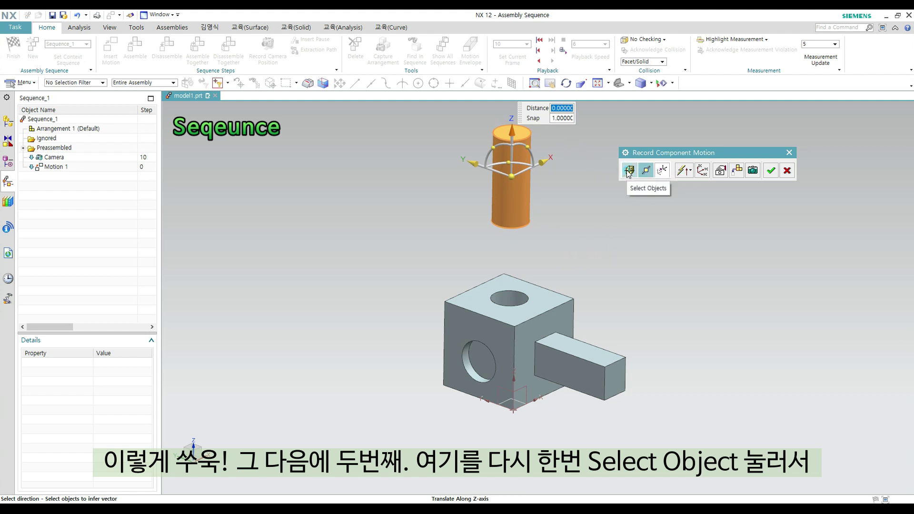
left_click(628, 173)
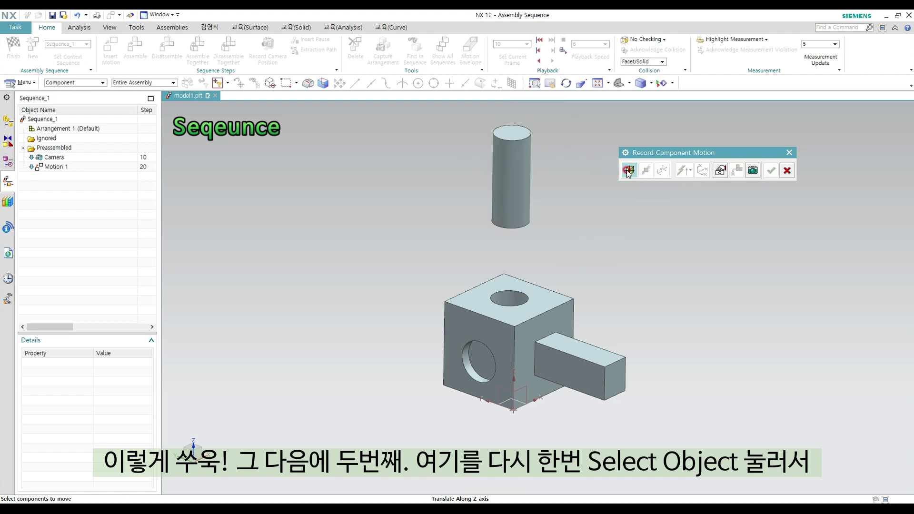
left_click(568, 356)
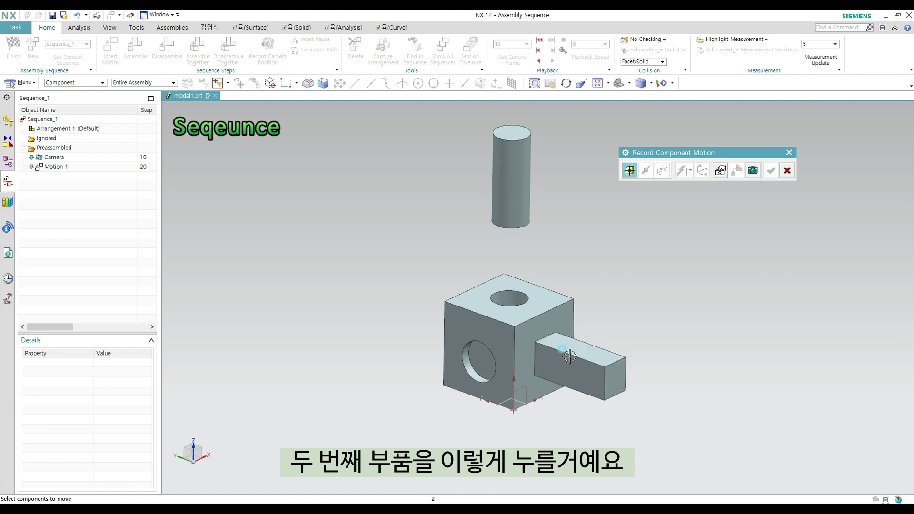
left_click(648, 170)
left_click_drag(533, 346, 636, 387)
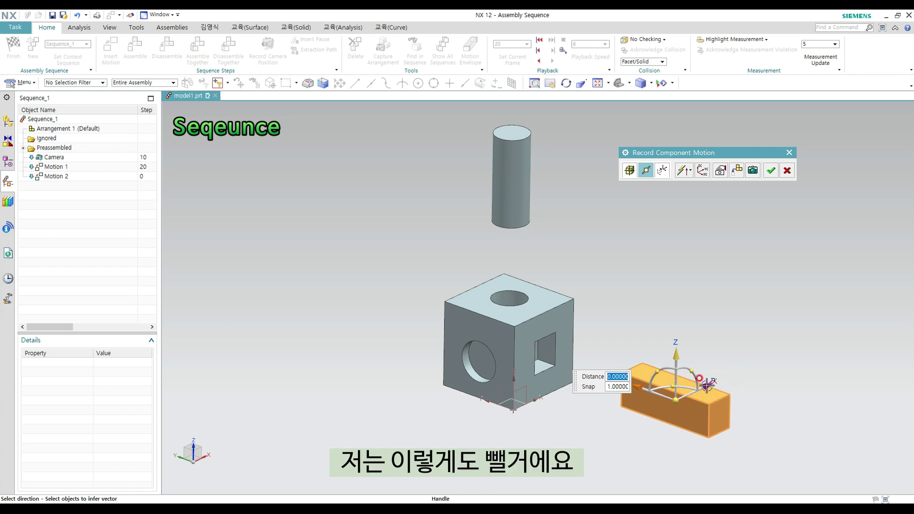
left_click_drag(707, 385, 791, 348)
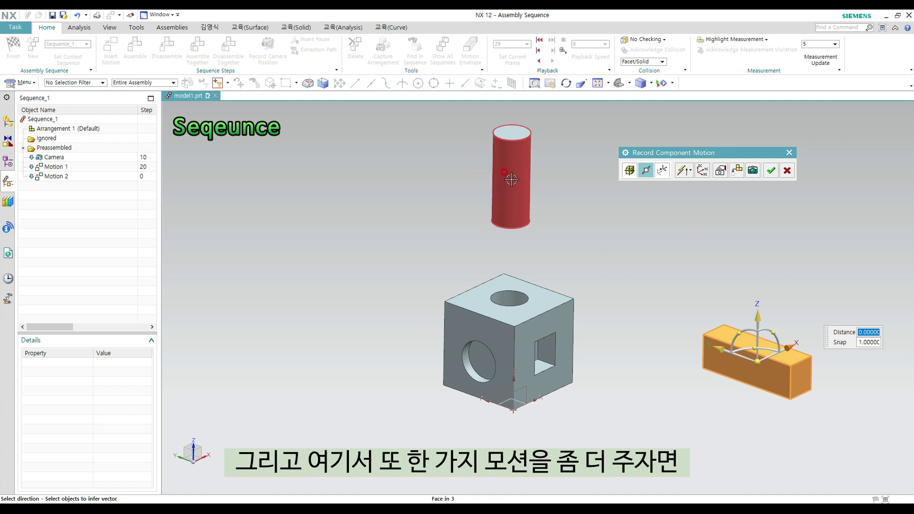
middle_click(527, 198)
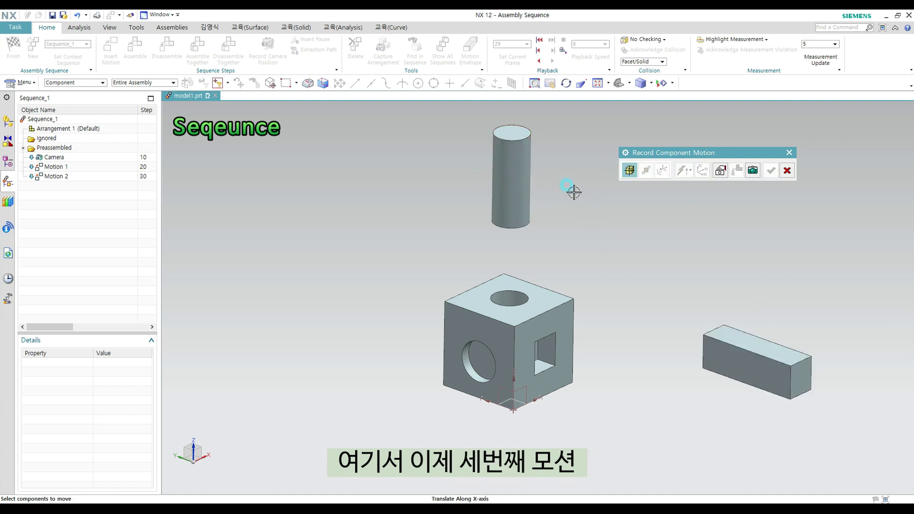
Record a third motion that shifts the raised cylinder sideways along negative X, and finish motion recording
left_click(518, 157)
left_click(646, 171)
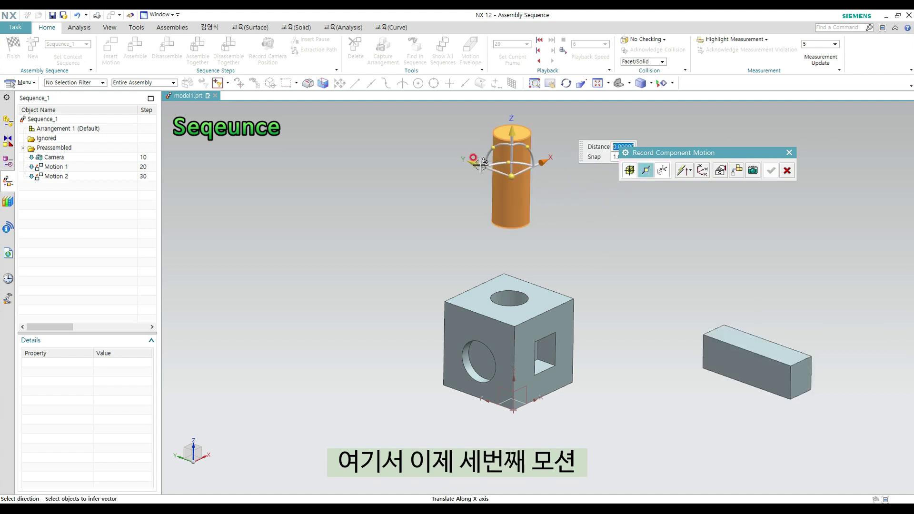
left_click_drag(481, 165, 456, 243)
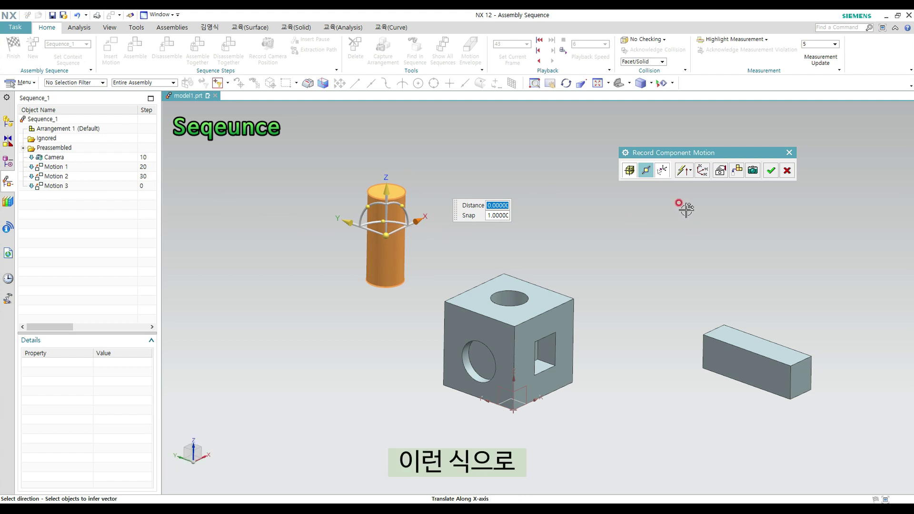
left_click(771, 171)
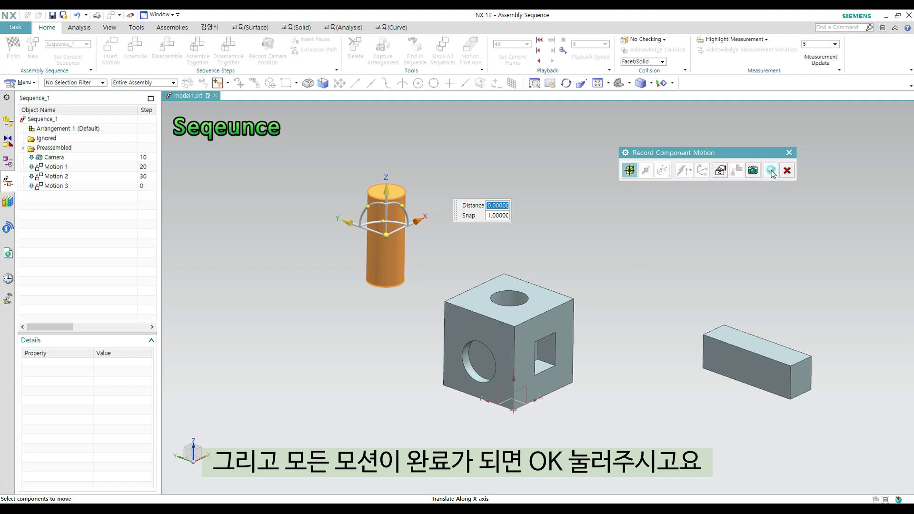
left_click(790, 153)
Record a closing camera position from the cube's square-hole side, zoomed out to show all the separated parts
scroll(576, 184, "down", 3)
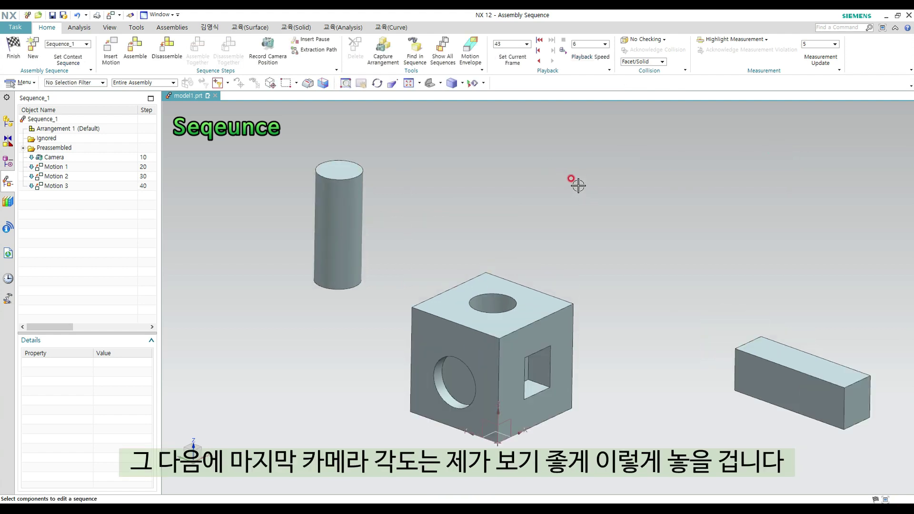
scroll(578, 185, "up", 2)
middle_click_drag(596, 194, 565, 253)
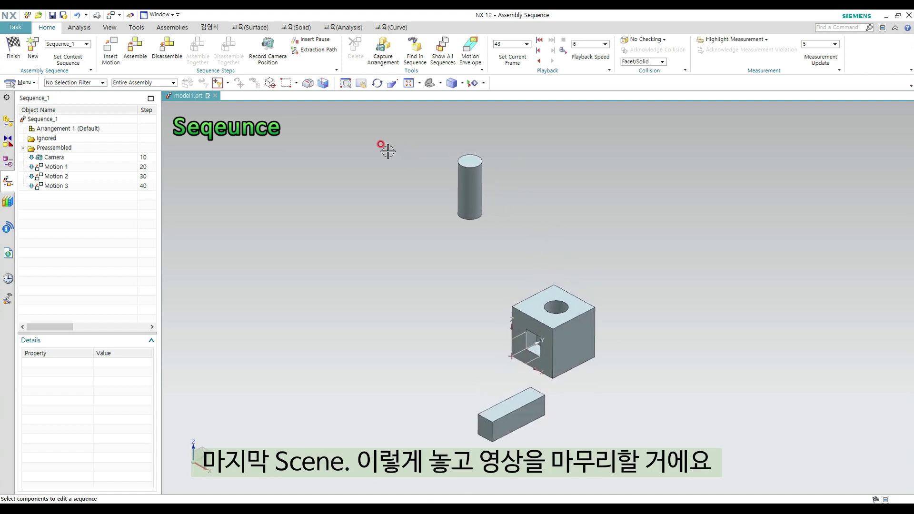
left_click(269, 51)
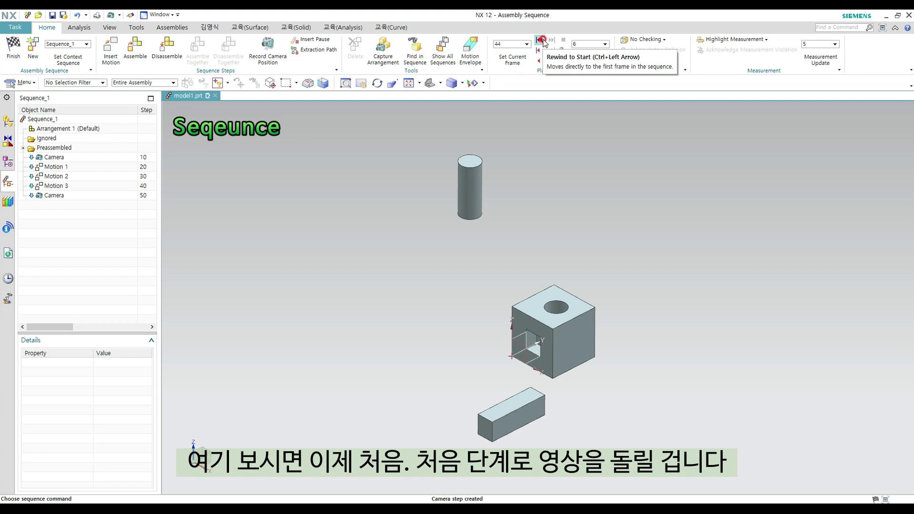
Rewind the sequence to its first frame and play the whole disassembly forward
left_click(543, 40)
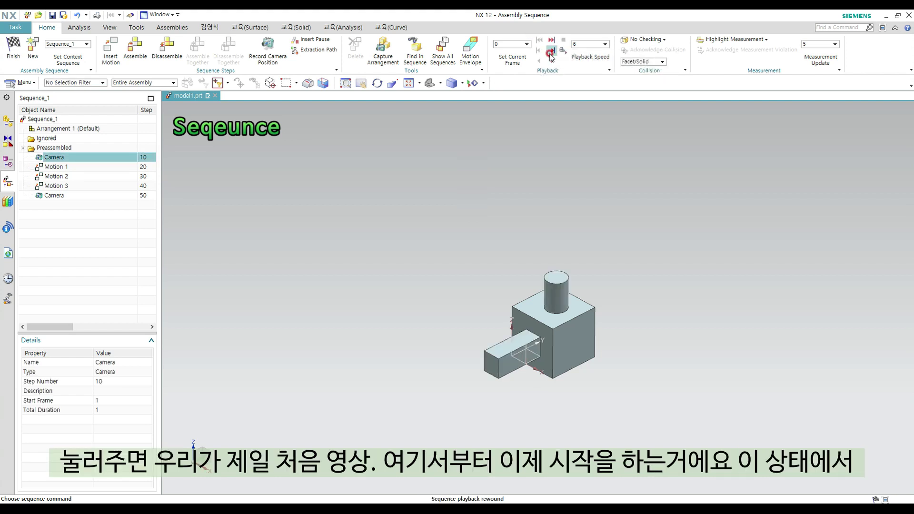
left_click_drag(53, 157, 78, 163)
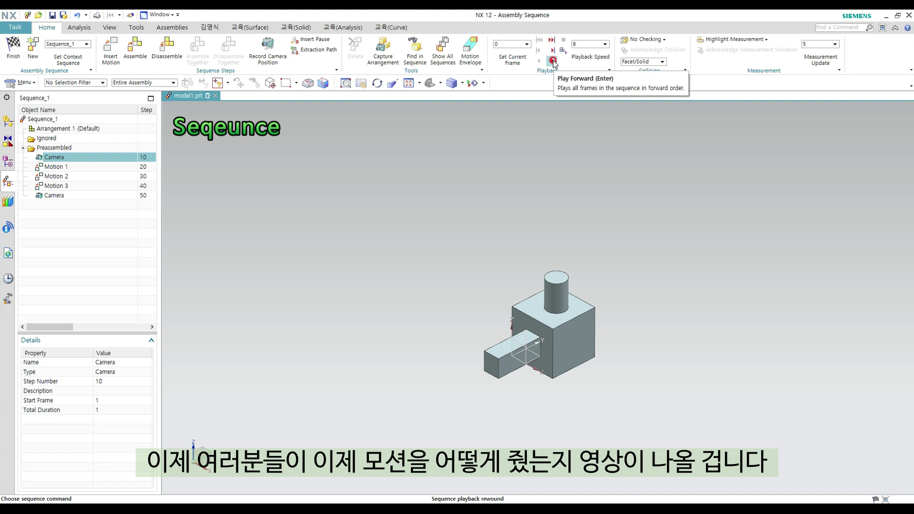
left_click(553, 62)
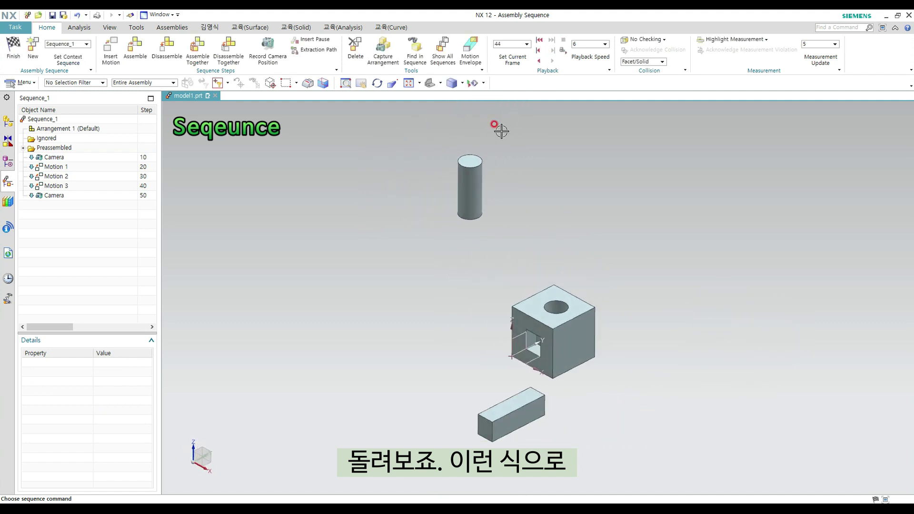
Return to the opening camera step, set the playback speed to 4, and replay the sequence
double_click(58, 157)
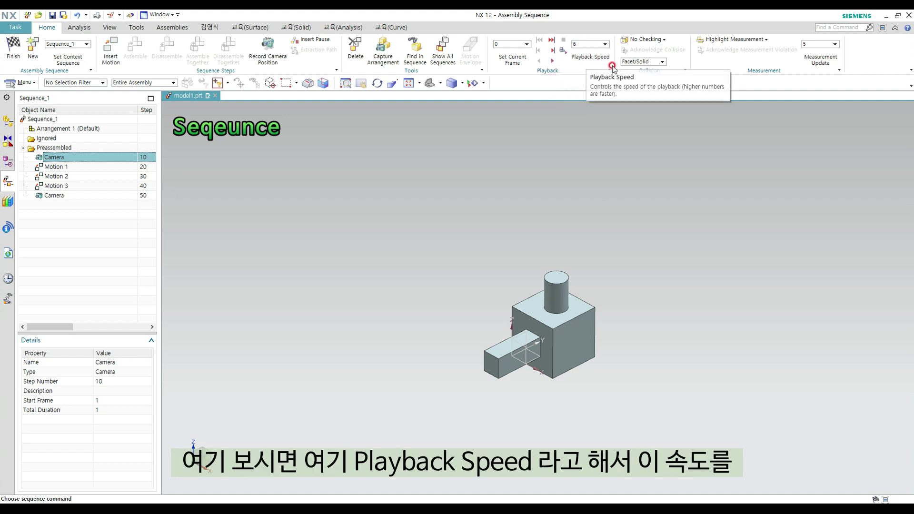
left_click(589, 45)
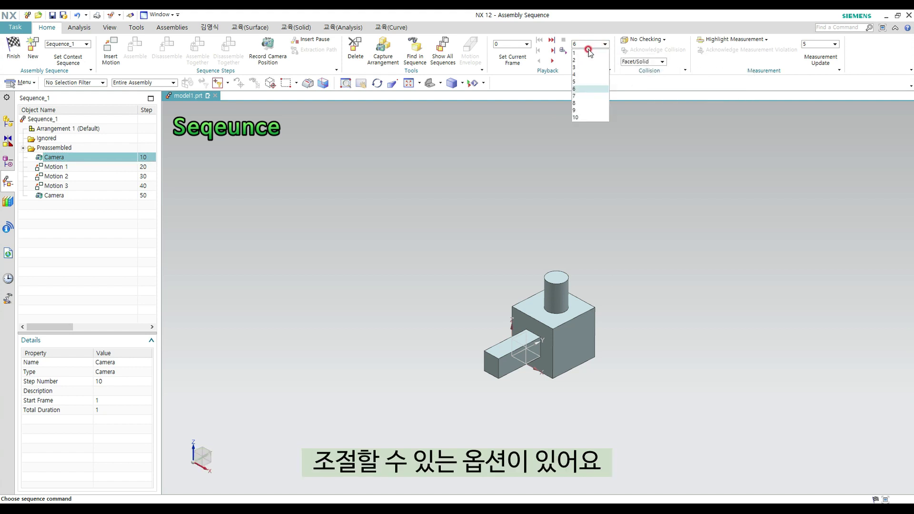
left_click(586, 75)
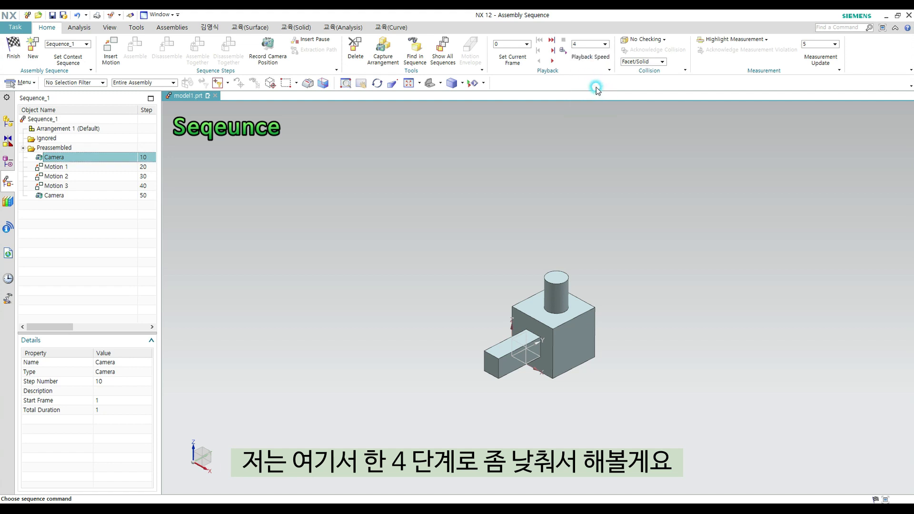
left_click(552, 61)
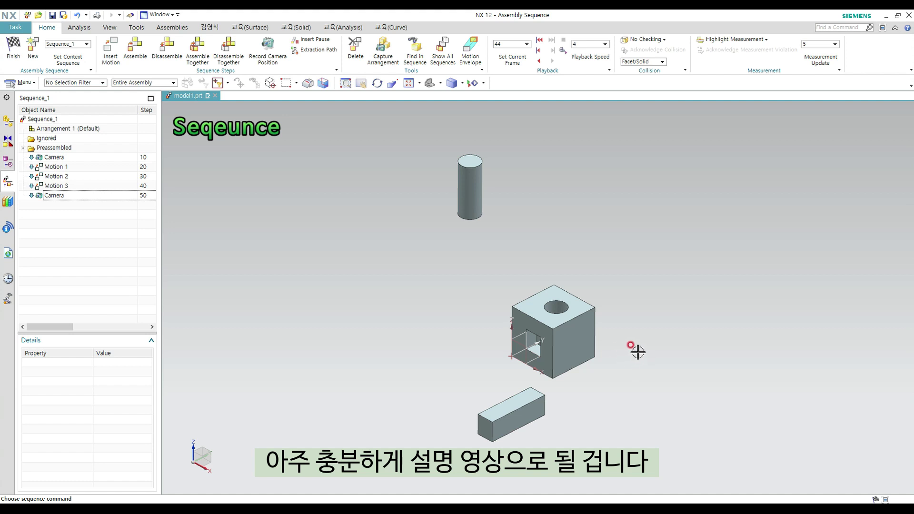
scroll(631, 351, "down", 1)
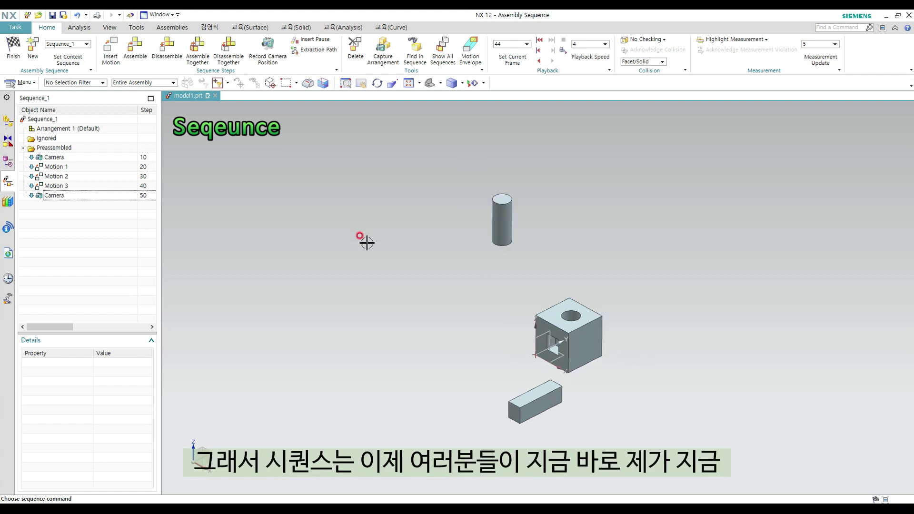